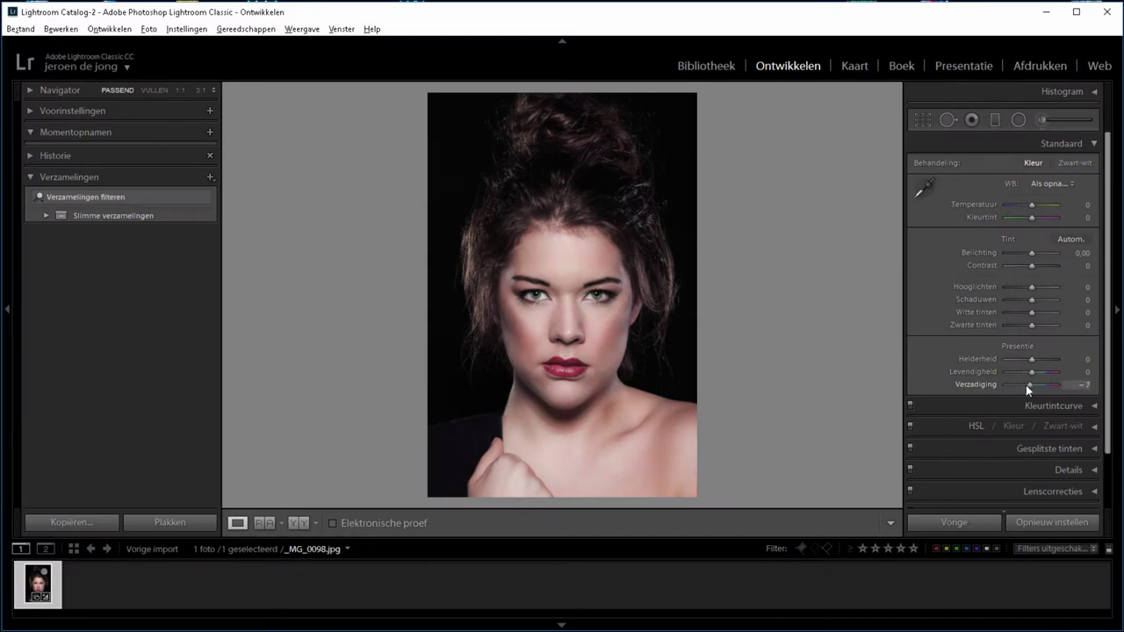
After a saturation test, set Behandeling to Zwart-wit and expand the black-and-white mix sliders.
{"action": "left_click_drag", "start_coordinate": [1026, 384], "coordinate": [988, 380]}
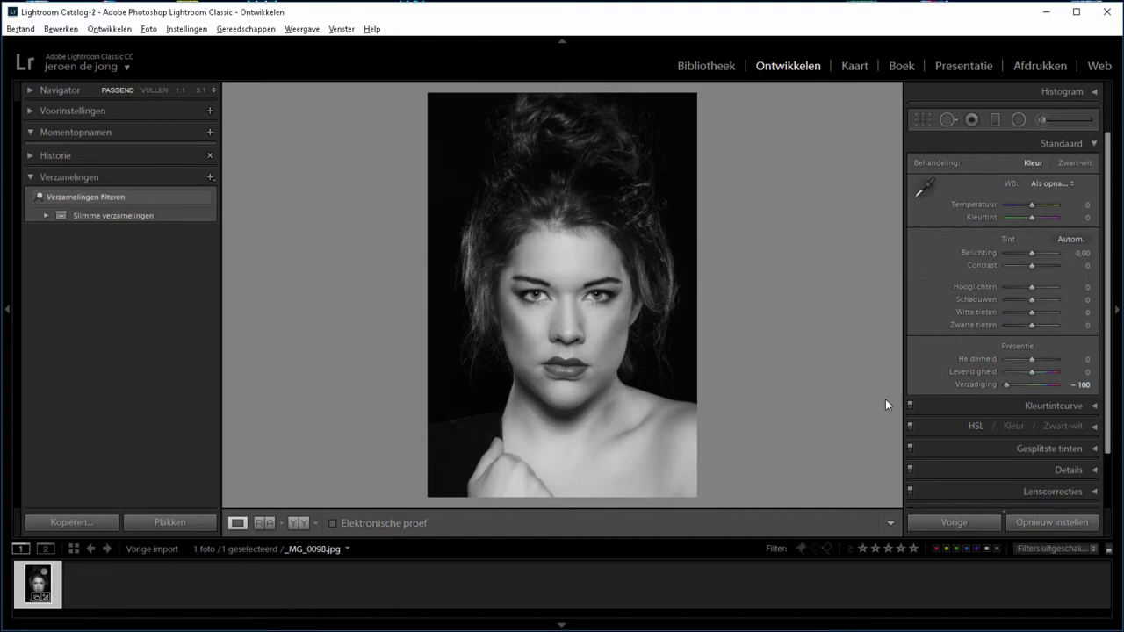
{"action": "double_click", "coordinate": [1006, 385]}
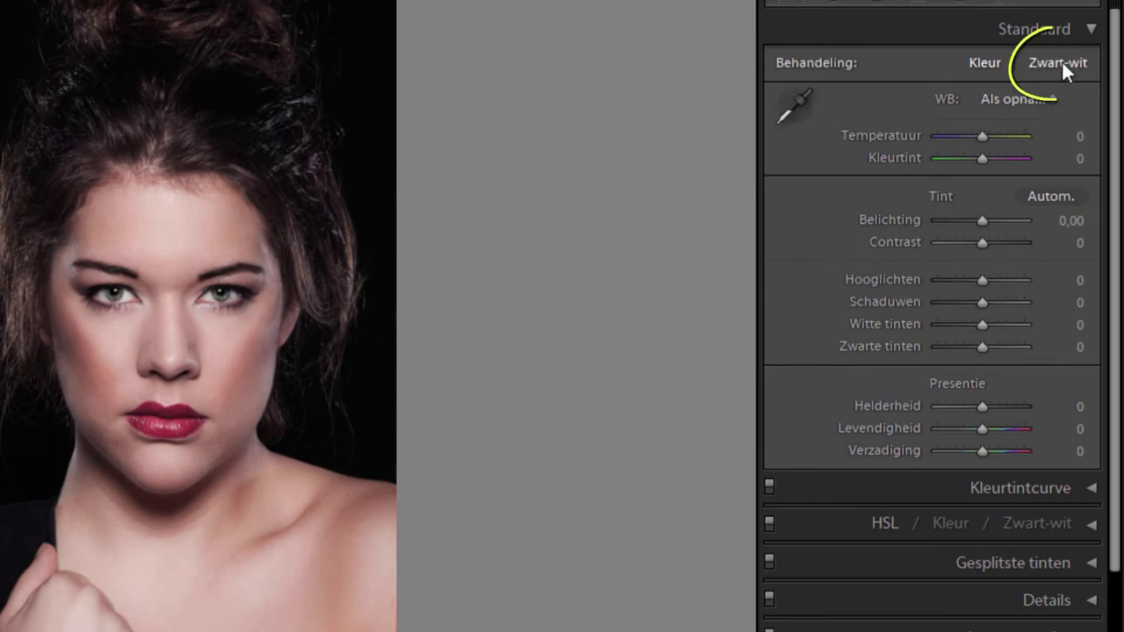
{"action": "left_click", "coordinate": [1054, 60]}
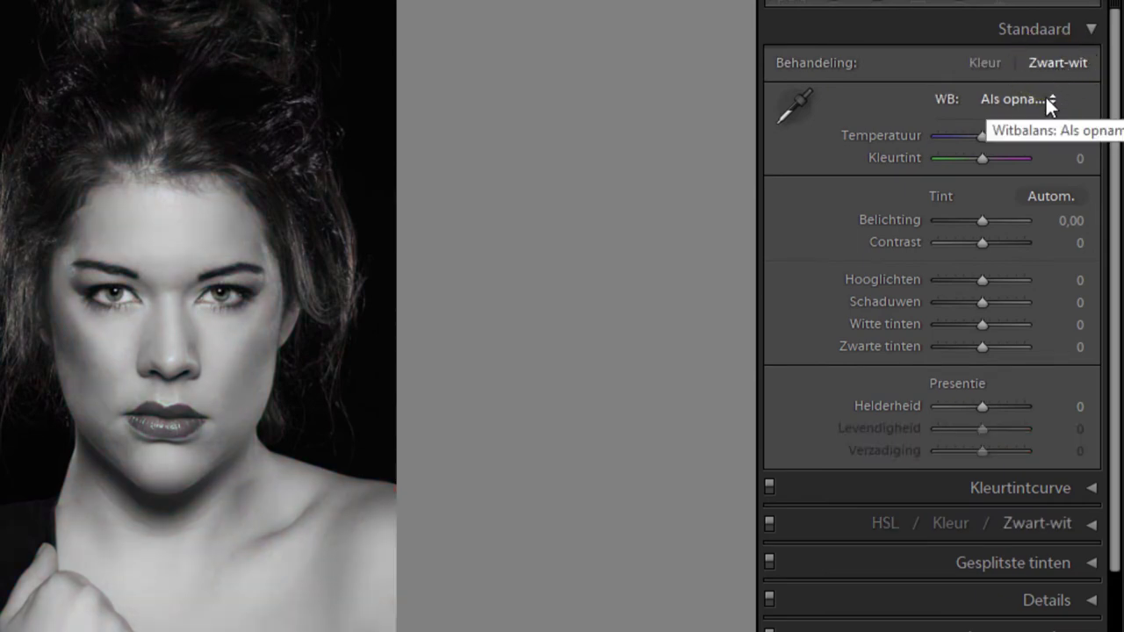
{"action": "left_click", "coordinate": [984, 62]}
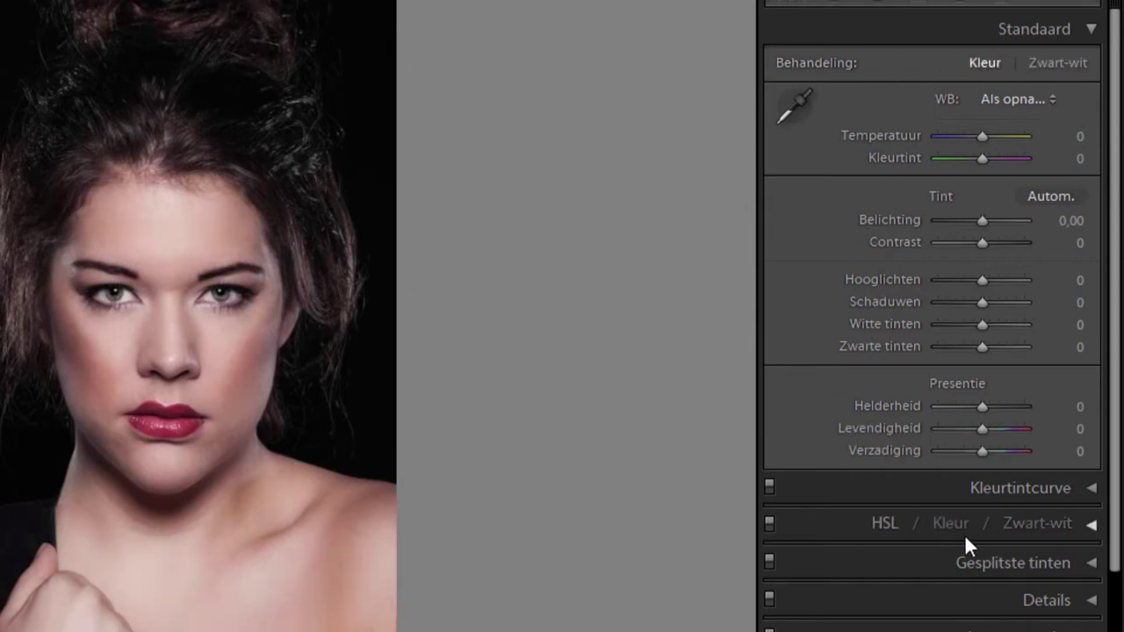
{"action": "left_click", "coordinate": [1066, 61]}
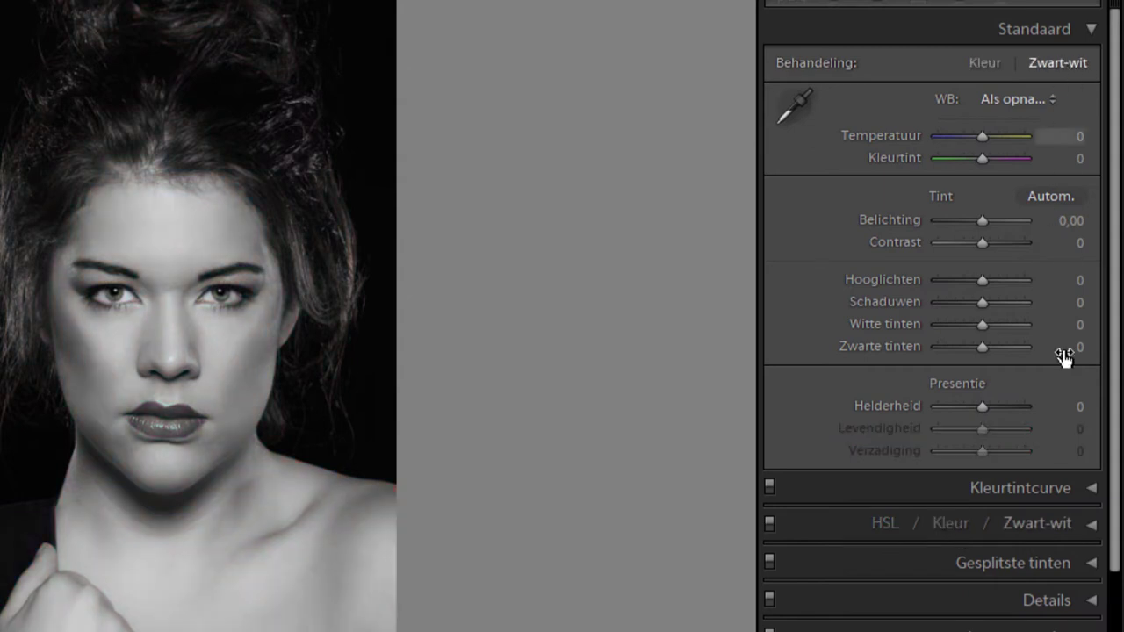
{"action": "left_click", "coordinate": [1092, 527]}
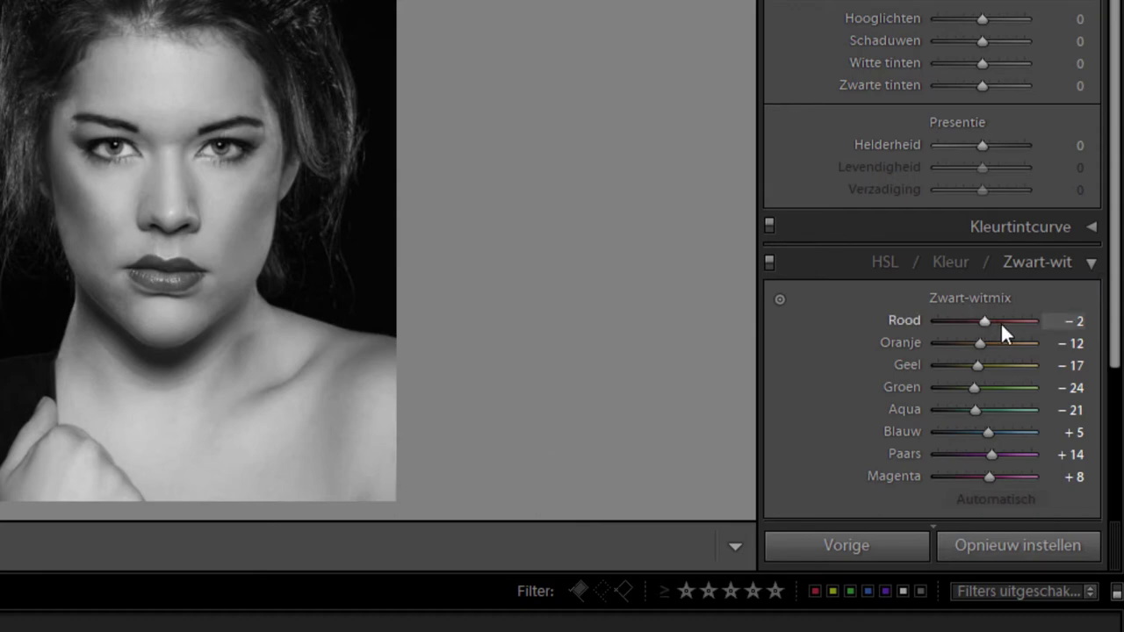
Tune the Zwart-witmix to Rood −41, Oranje +36, Geel +75 and Groen +63 to brighten the skin.
{"action": "left_click_drag", "start_coordinate": [984, 321], "coordinate": [1033, 322]}
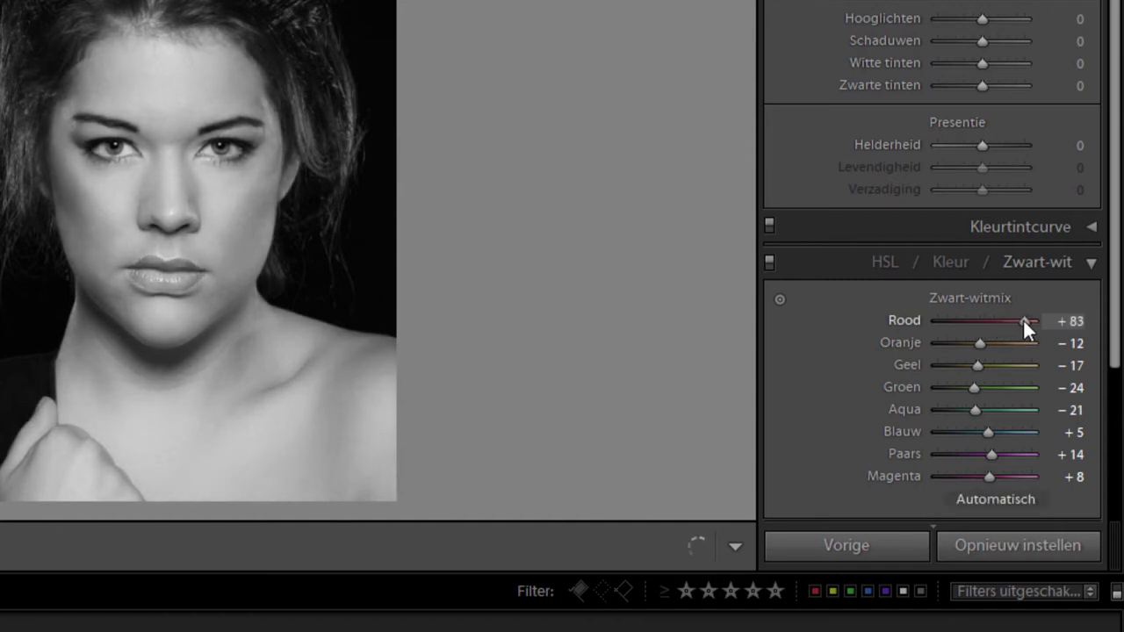
{"action": "left_click_drag", "start_coordinate": [1036, 320], "coordinate": [1029, 319]}
{"action": "left_click_drag", "start_coordinate": [1025, 321], "coordinate": [1017, 322]}
{"action": "left_click", "coordinate": [949, 264]}
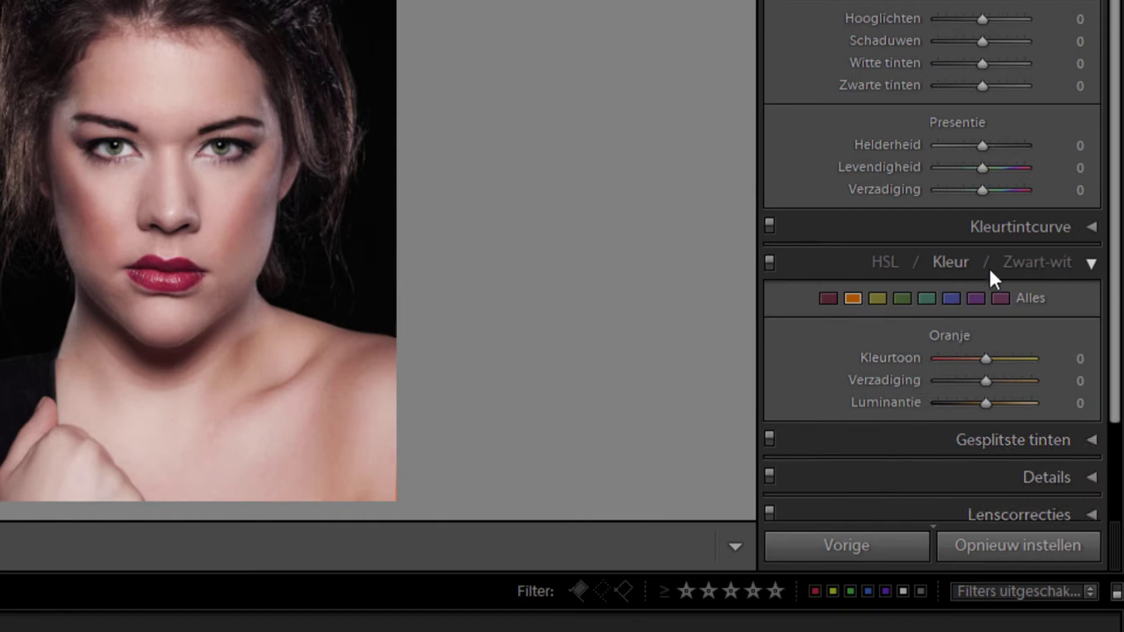
{"action": "left_click", "coordinate": [1021, 262]}
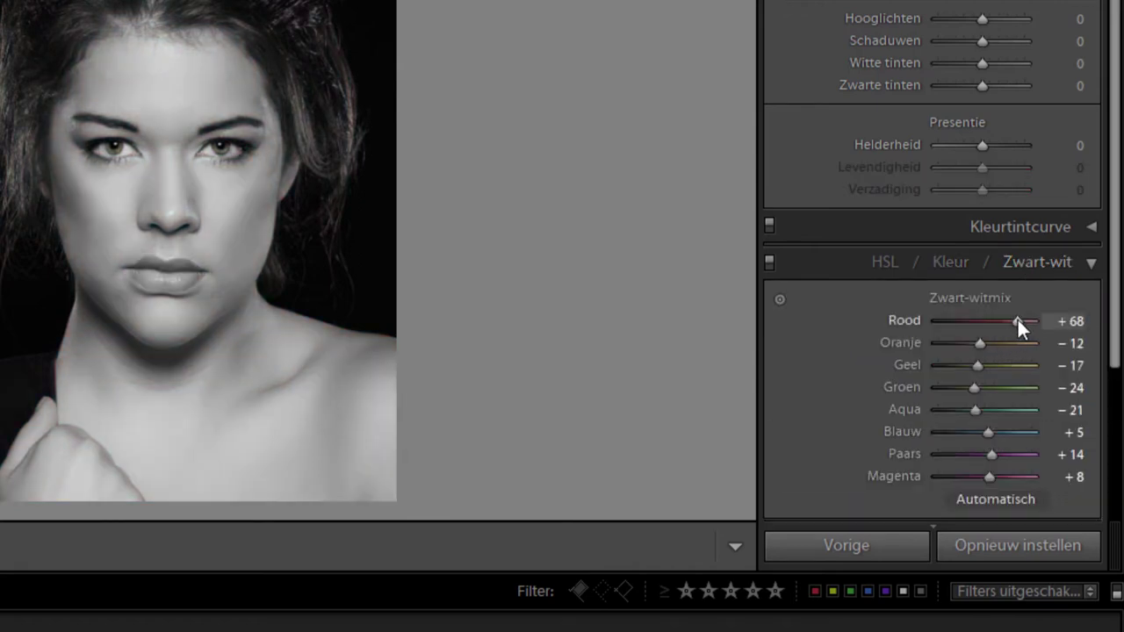
{"action": "mouse_move", "coordinate": [1018, 320]}
{"action": "left_mouse_down"}
{"action": "mouse_move", "coordinate": [1030, 317]}
{"action": "mouse_move", "coordinate": [909, 320]}
{"action": "mouse_move", "coordinate": [991, 316]}
{"action": "mouse_move", "coordinate": [944, 316]}
{"action": "mouse_move", "coordinate": [1002, 342]}
{"action": "left_mouse_up"}
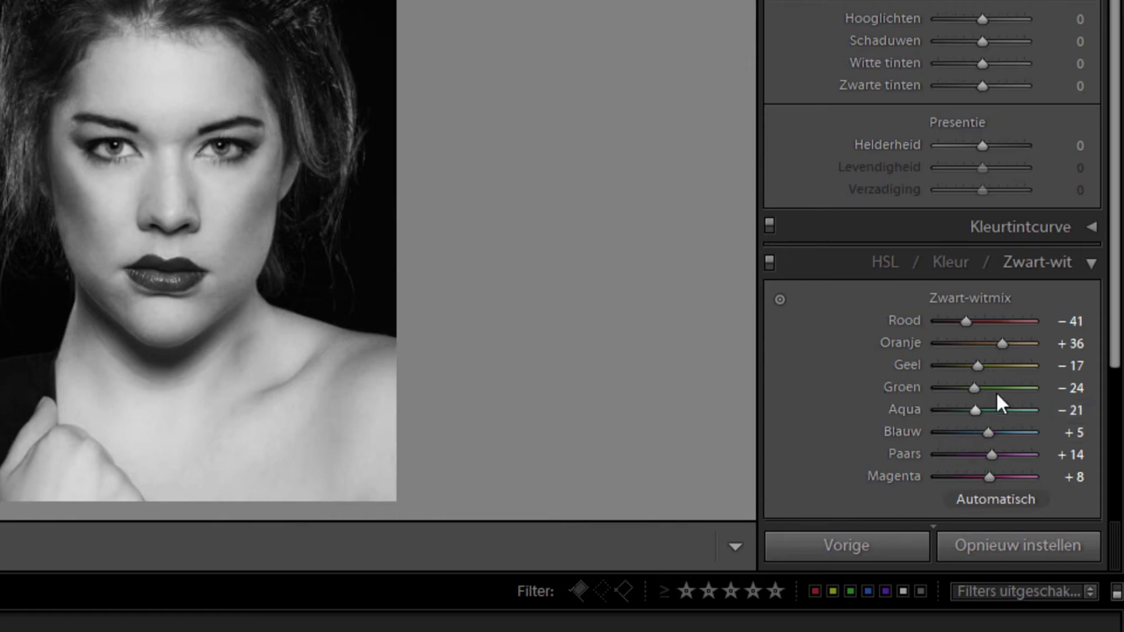
{"action": "mouse_move", "coordinate": [973, 386]}
{"action": "left_mouse_down"}
{"action": "mouse_move", "coordinate": [1016, 387]}
{"action": "mouse_move", "coordinate": [1009, 361]}
{"action": "mouse_move", "coordinate": [1021, 362]}
{"action": "left_mouse_up"}
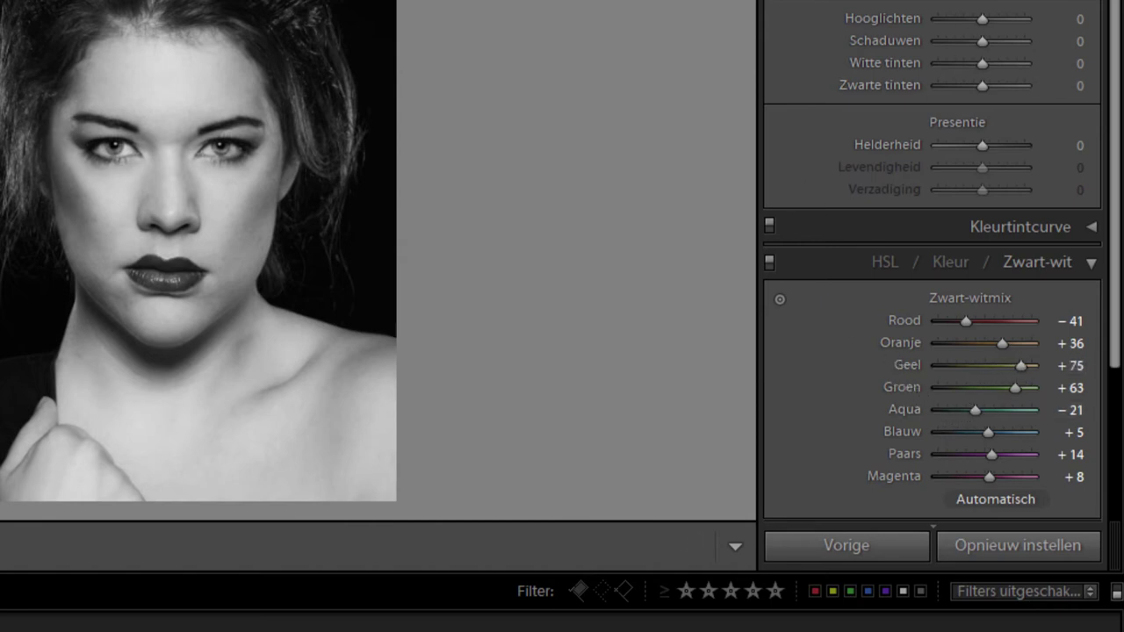
Set Contrast +25, Hooglichten −12, Witte tinten −4 and Helderheid +33, and collapse the B&W mix.
{"action": "scroll", "coordinate": [931, 219], "scroll_direction": "up", "scroll_amount": 3}
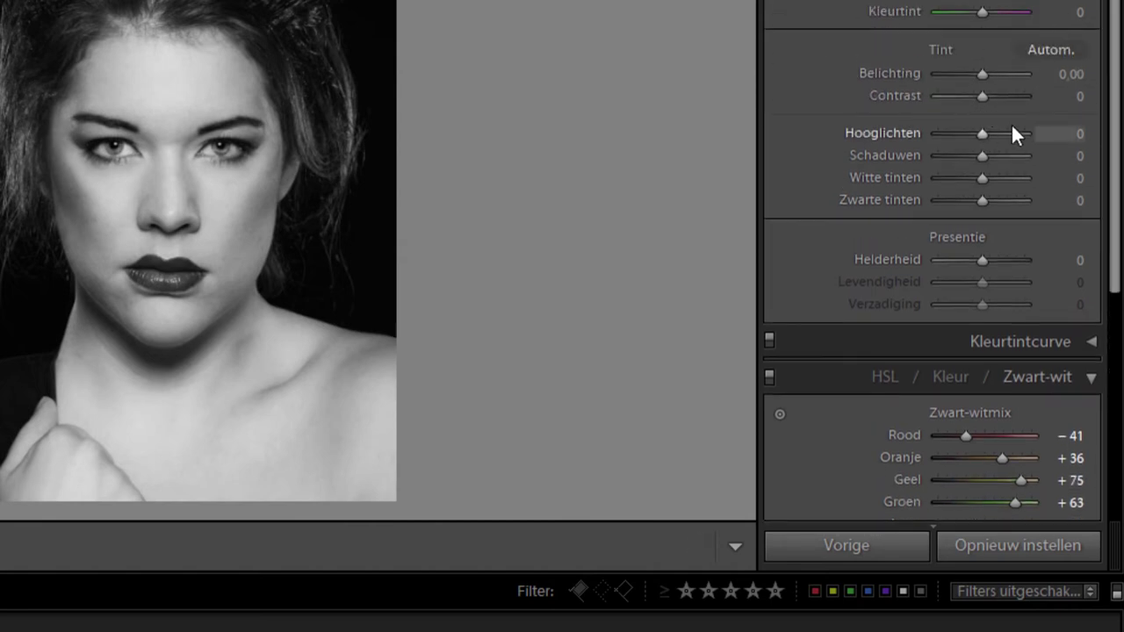
{"action": "mouse_move", "coordinate": [982, 96]}
{"action": "left_mouse_down"}
{"action": "mouse_move", "coordinate": [995, 97]}
{"action": "mouse_move", "coordinate": [975, 133]}
{"action": "left_mouse_up"}
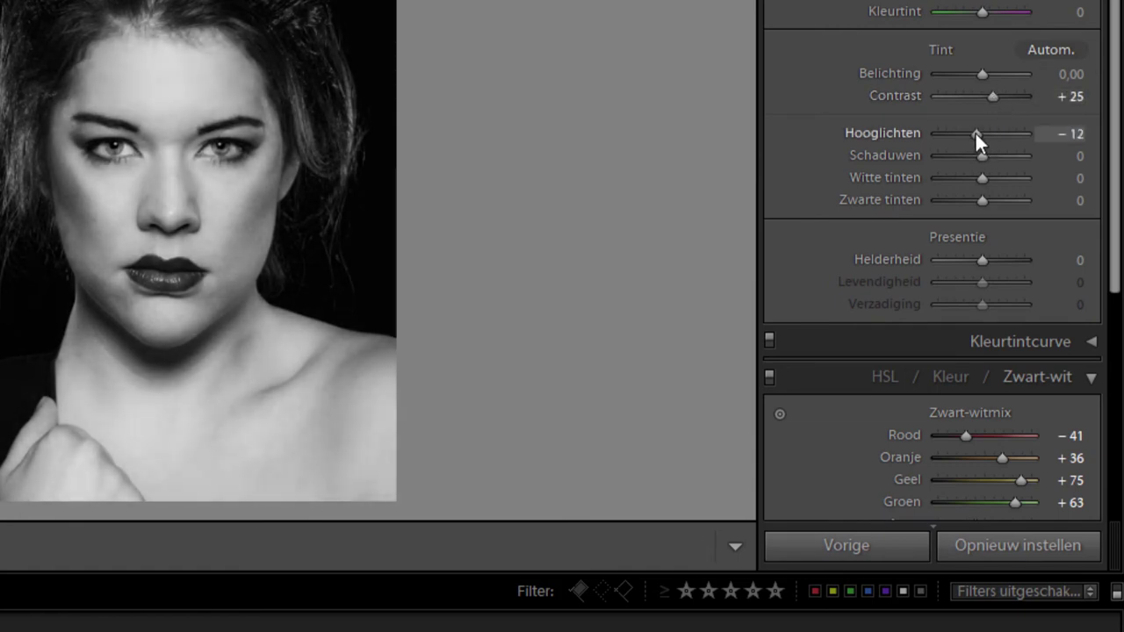
{"action": "mouse_move", "coordinate": [982, 200]}
{"action": "left_mouse_down"}
{"action": "mouse_move", "coordinate": [964, 175]}
{"action": "mouse_move", "coordinate": [996, 182]}
{"action": "left_mouse_up"}
{"action": "scroll", "coordinate": [982, 176], "scroll_direction": "down", "scroll_amount": 2}
{"action": "left_click", "coordinate": [1091, 300]}
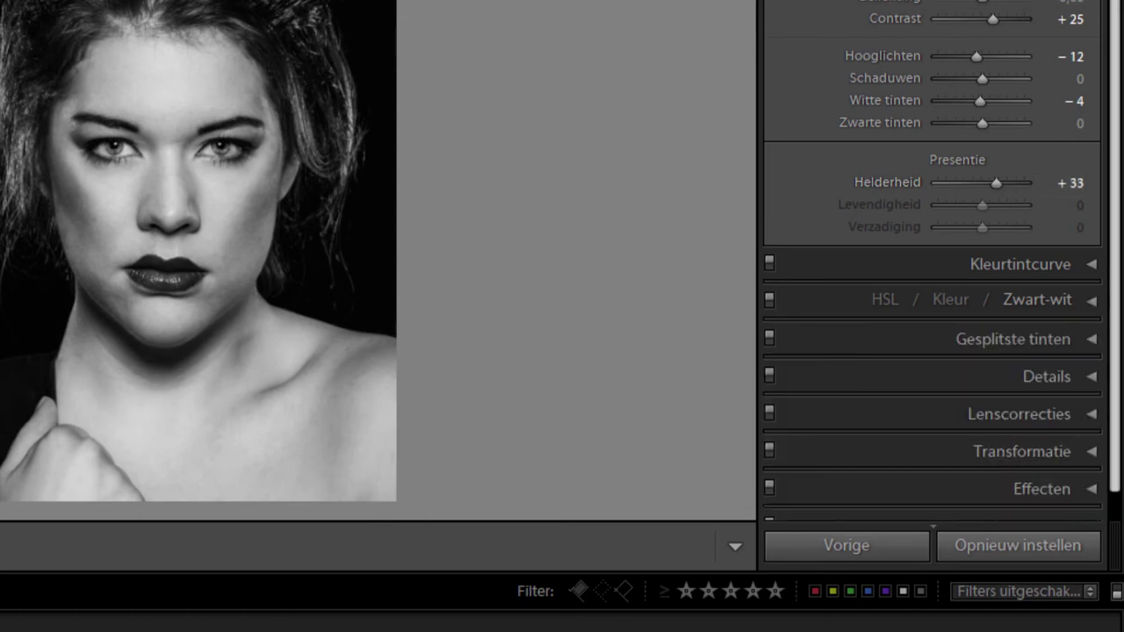
{"action": "scroll", "coordinate": [1011, 421], "scroll_direction": "down", "scroll_amount": 1}
At 1:1 zoom, add Korrel grain with Hoeveelheid 20, Grootte 65 and Ruwheid 50.
{"action": "left_click", "coordinate": [1092, 458]}
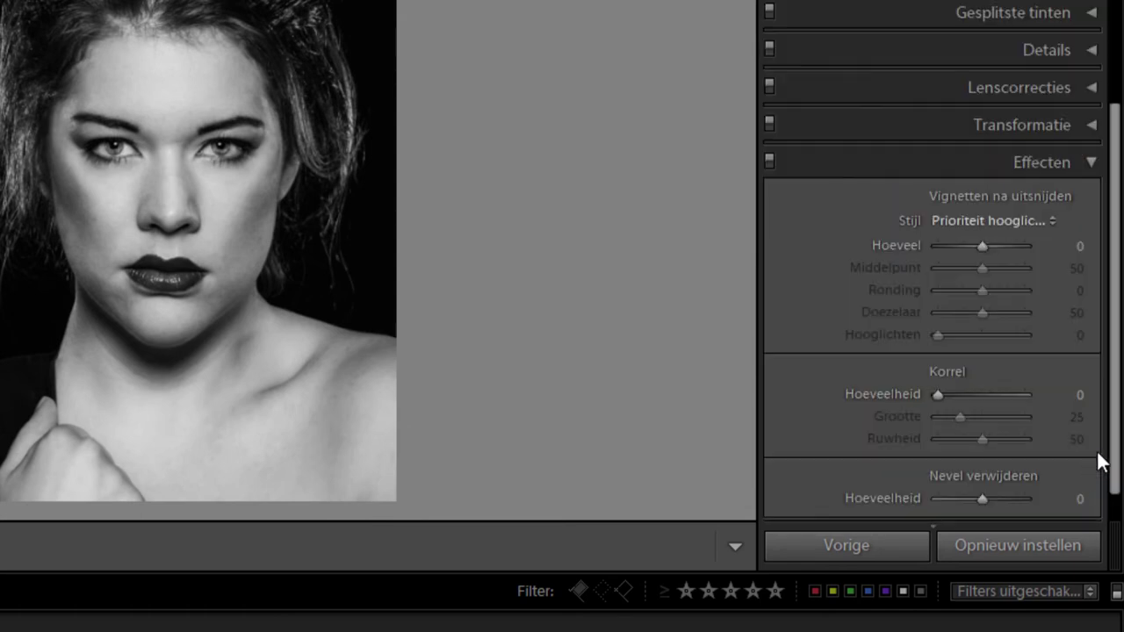
{"action": "left_click", "coordinate": [176, 141]}
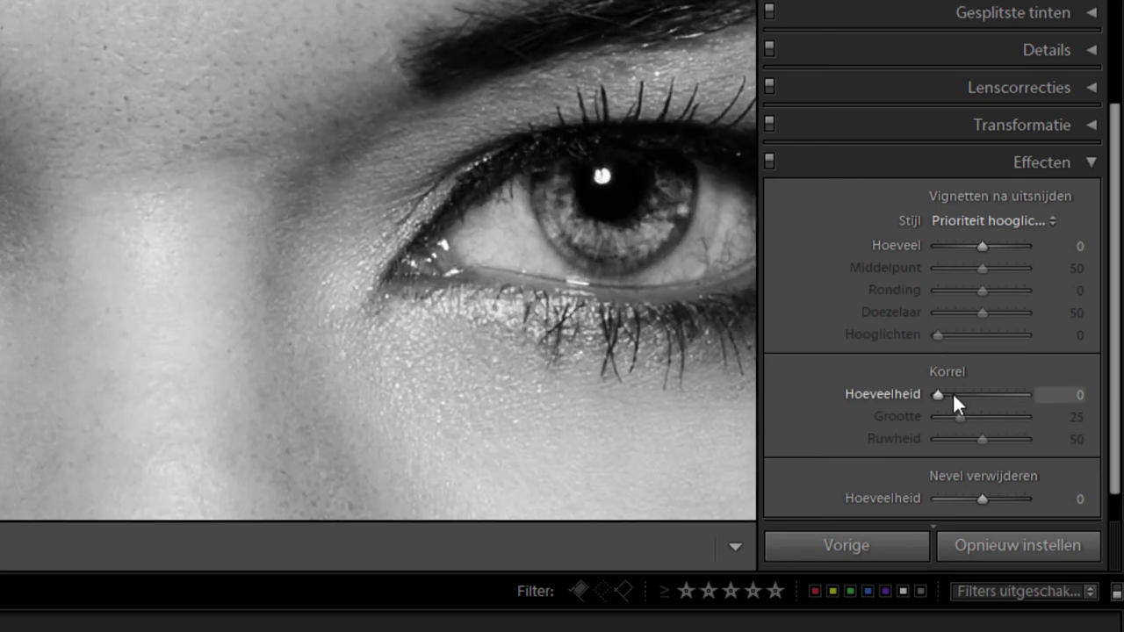
{"action": "left_click_drag", "start_coordinate": [953, 392], "coordinate": [964, 391]}
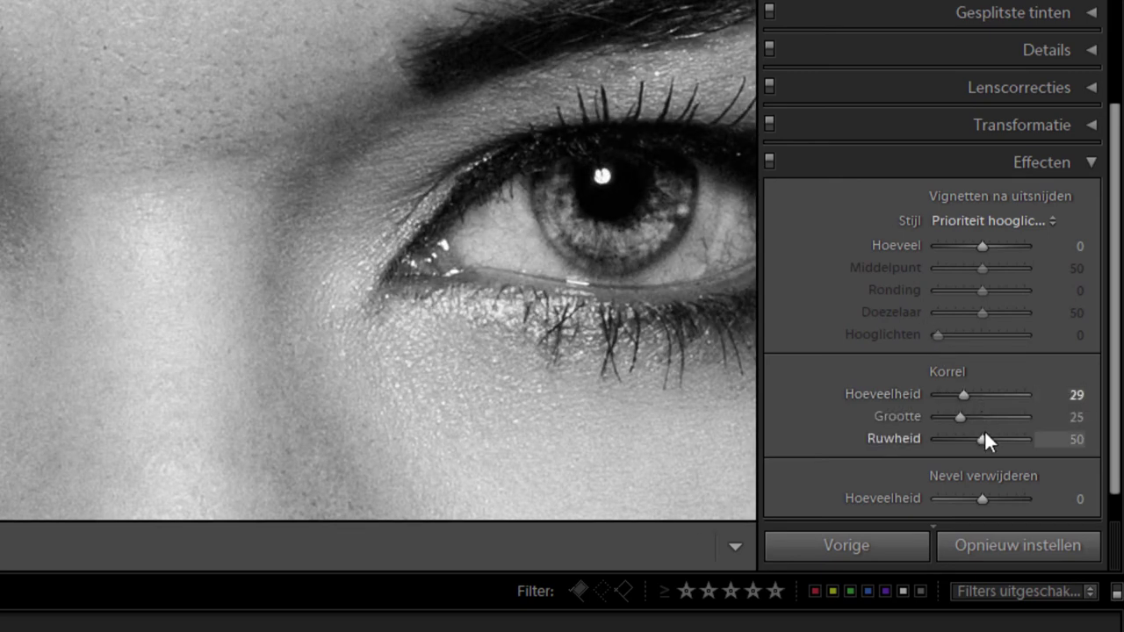
{"action": "left_click", "coordinate": [978, 417]}
{"action": "left_click", "coordinate": [993, 417]}
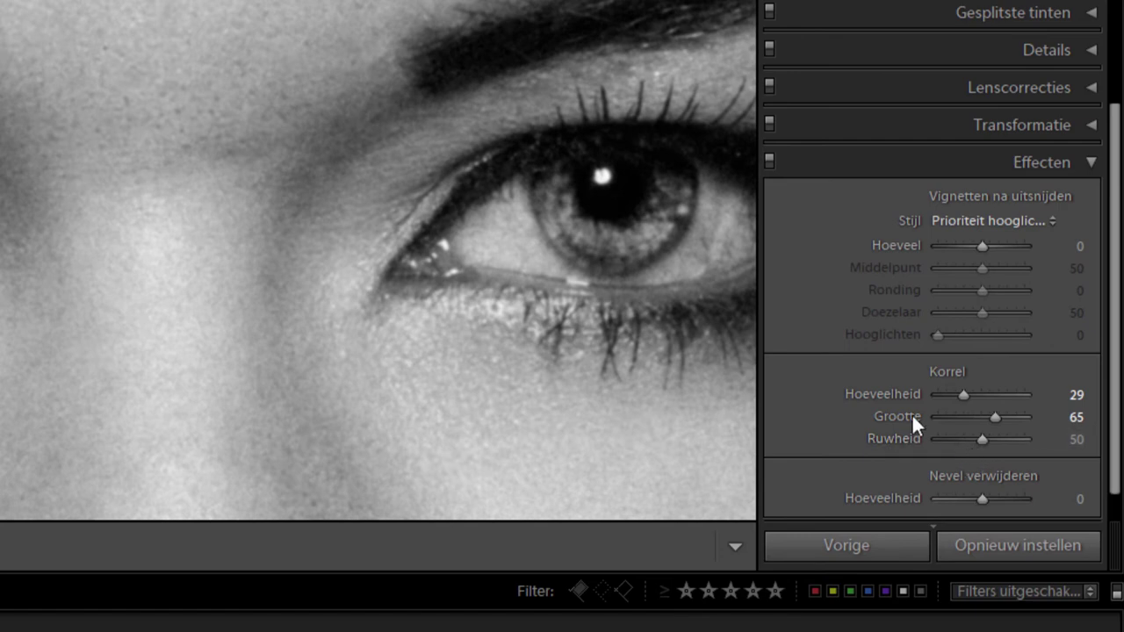
{"action": "left_click_drag", "start_coordinate": [960, 394], "coordinate": [956, 394]}
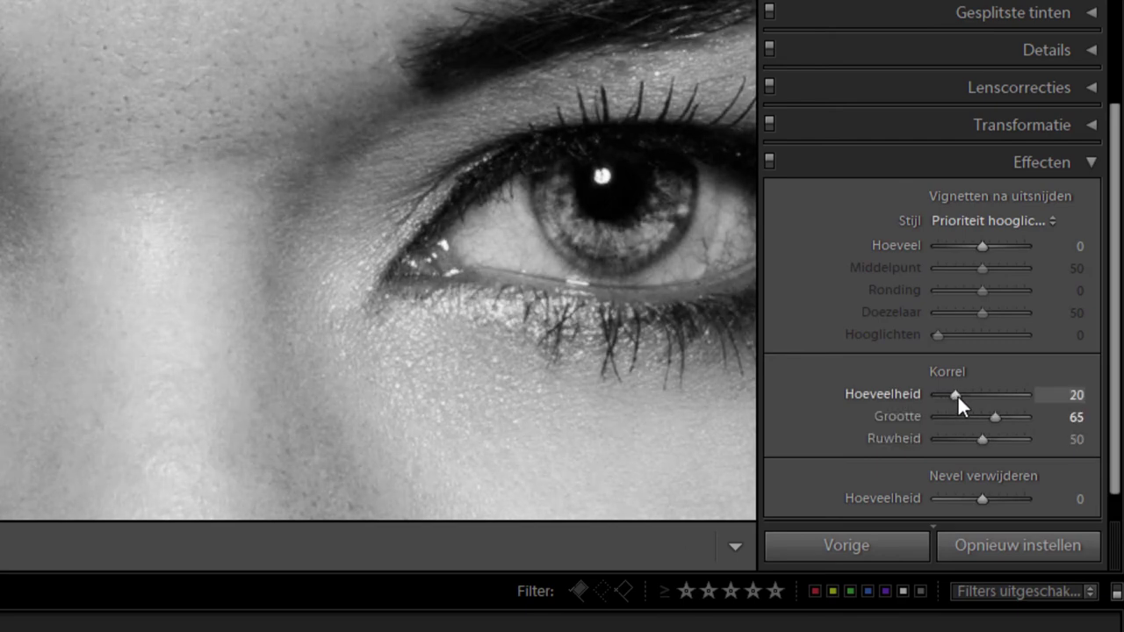
{"action": "left_click", "coordinate": [170, 208]}
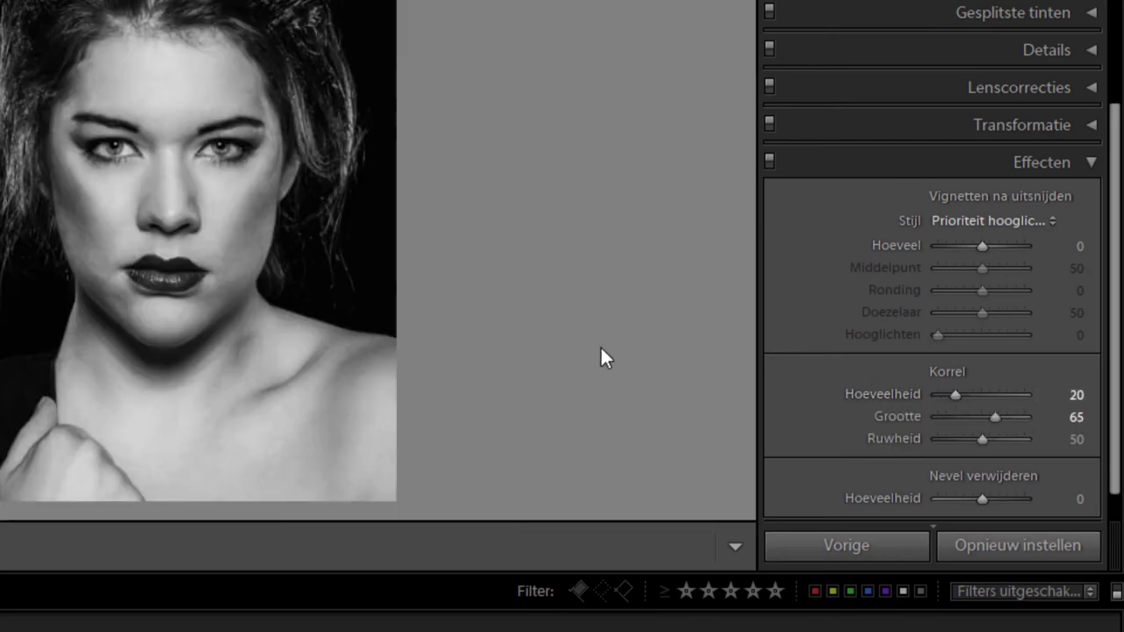
Toggle the Effecten grain on and off to compare, then reset Korrel Hoeveelheid to 0.
{"action": "left_click", "coordinate": [769, 160]}
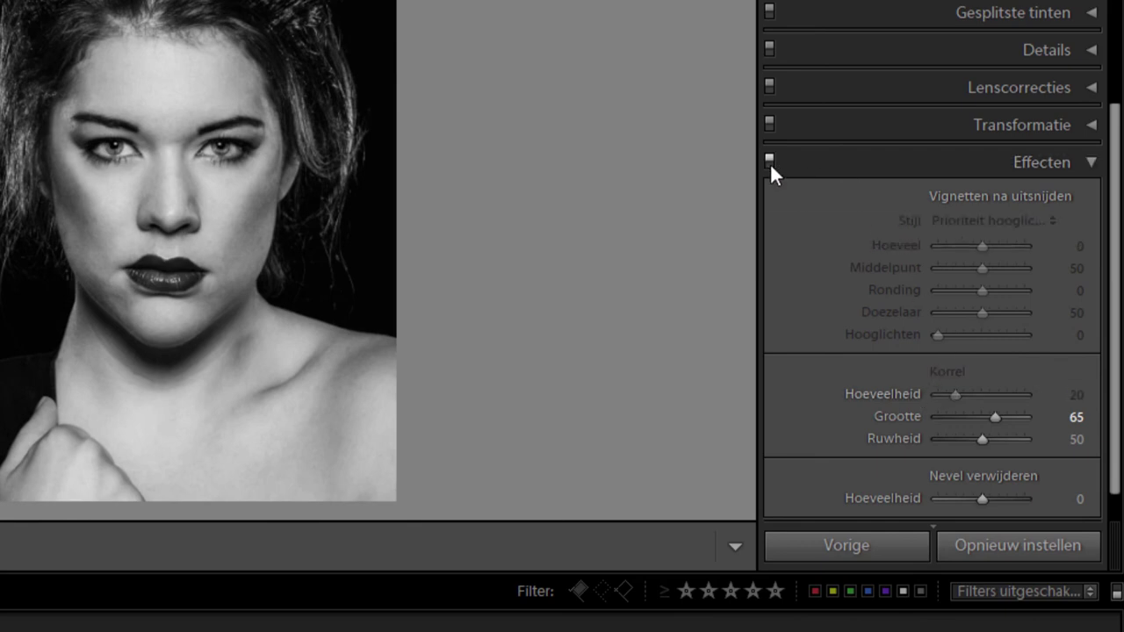
{"action": "left_click", "coordinate": [771, 161]}
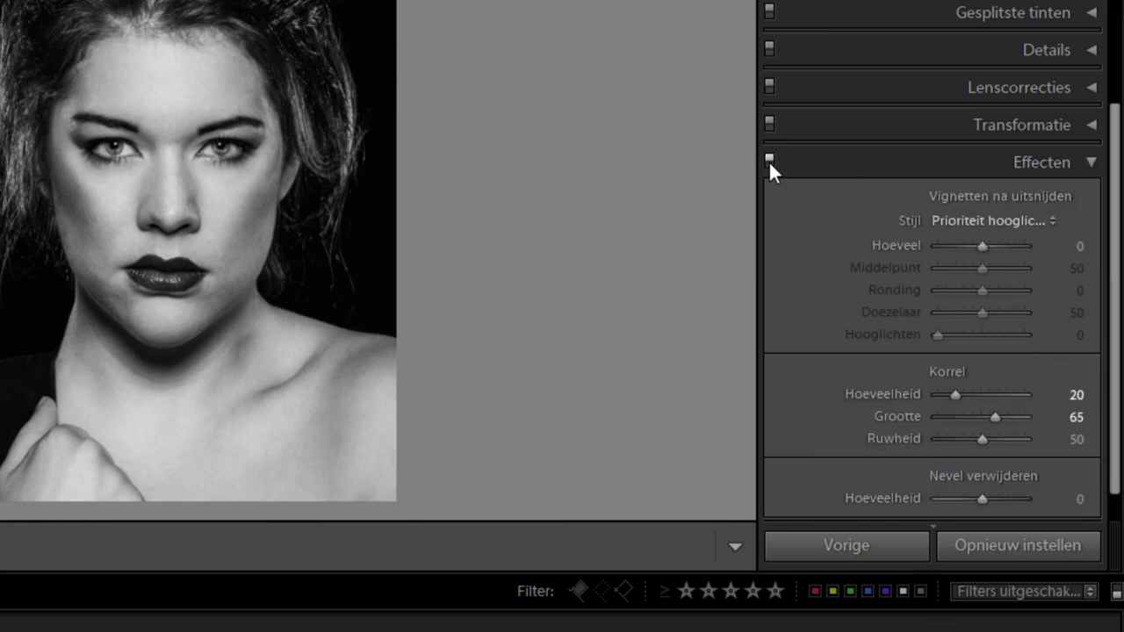
{"action": "left_click", "coordinate": [769, 161]}
{"action": "left_click", "coordinate": [770, 161]}
{"action": "left_click", "coordinate": [162, 148]}
{"action": "left_click", "coordinate": [770, 160]}
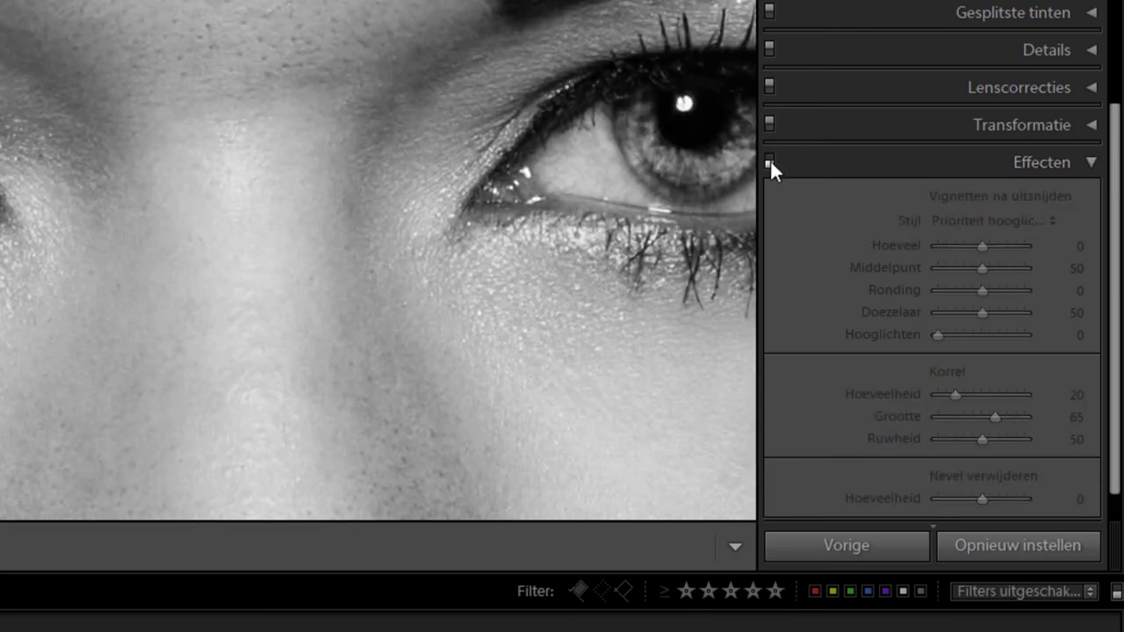
{"action": "left_click", "coordinate": [770, 161]}
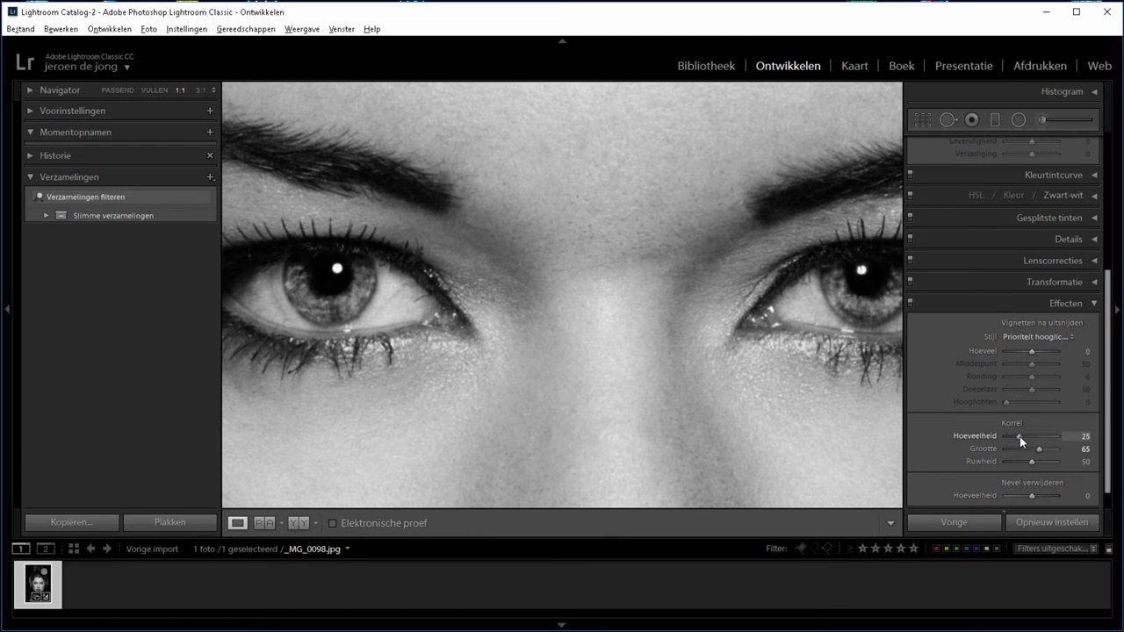
{"action": "double_click", "coordinate": [1020, 436]}
Expand the Zwart-witmix panel and raise Oranje to +33 to brighten the skin tones.
{"action": "right_click", "coordinate": [766, 309]}
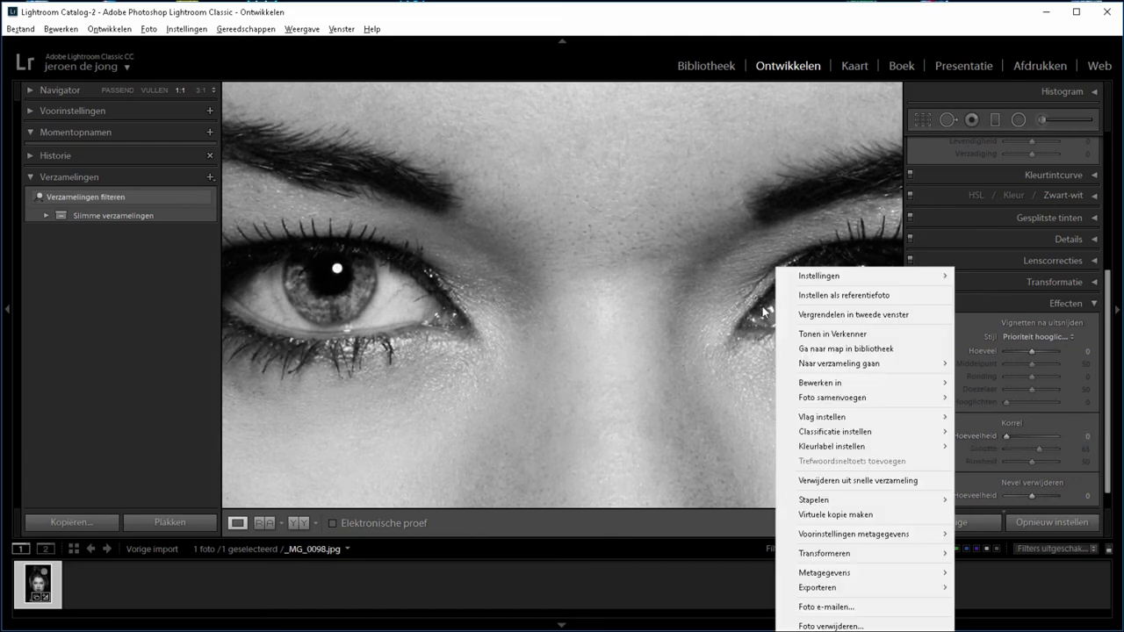
{"action": "left_click", "coordinate": [729, 308]}
{"action": "scroll", "coordinate": [1028, 281], "scroll_direction": "up", "scroll_amount": 3}
{"action": "scroll", "coordinate": [1031, 272], "scroll_direction": "up", "scroll_amount": 2}
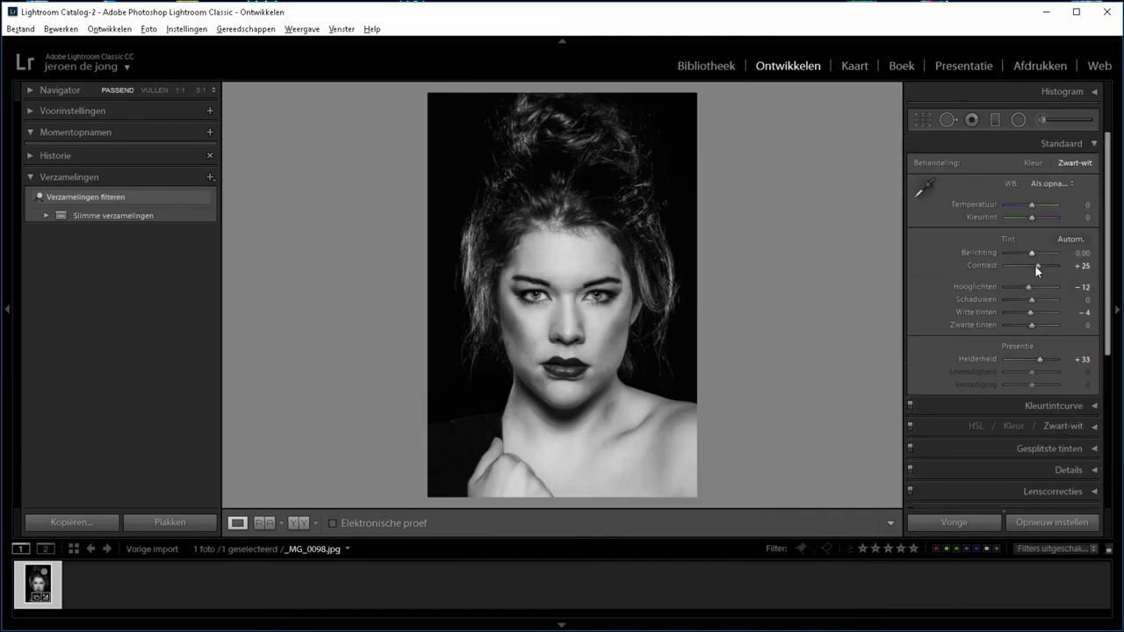
{"action": "scroll", "coordinate": [1015, 293], "scroll_direction": "down", "scroll_amount": 2}
{"action": "scroll", "coordinate": [1014, 293], "scroll_direction": "down", "scroll_amount": 3}
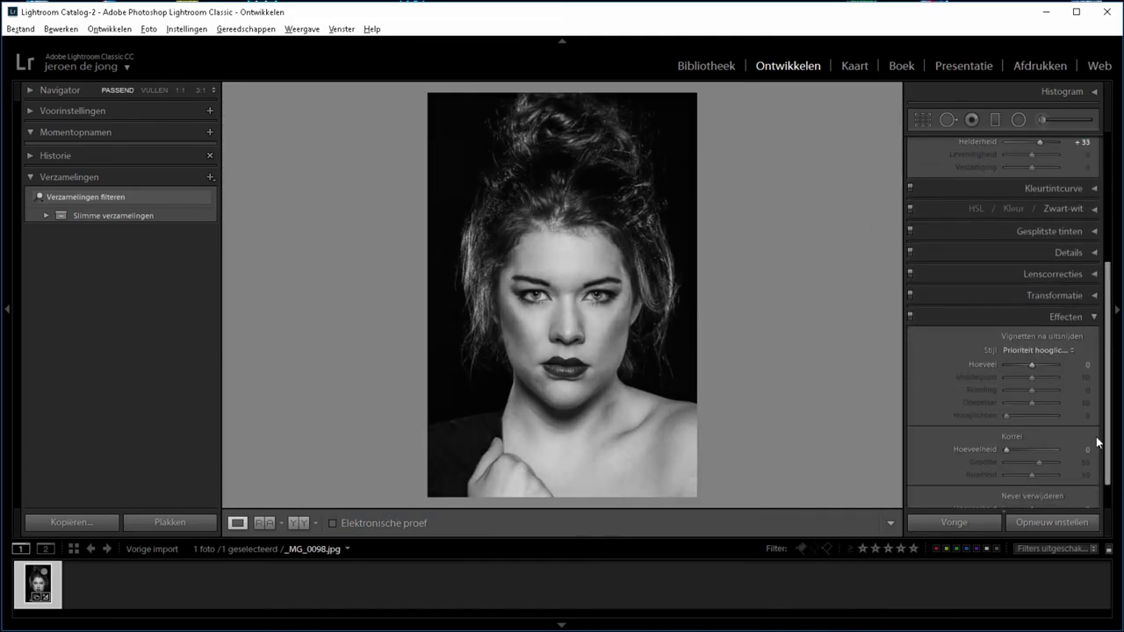
{"action": "left_click", "coordinate": [1095, 211]}
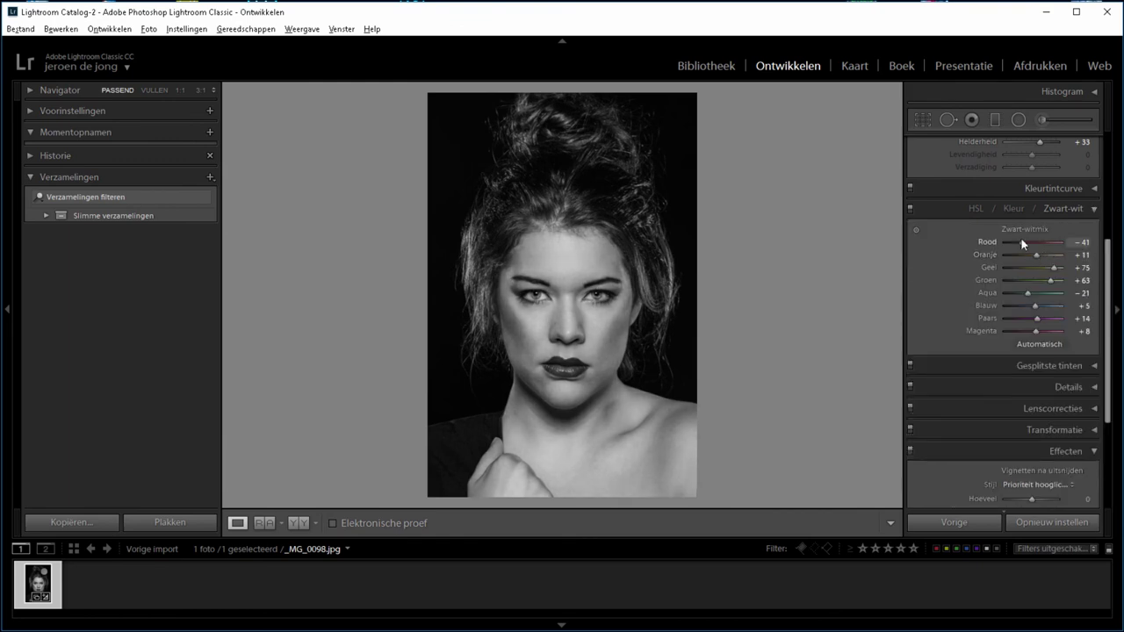
{"action": "left_click", "coordinate": [1043, 255]}
{"action": "scroll", "coordinate": [1010, 307], "scroll_direction": "up", "scroll_amount": 4}
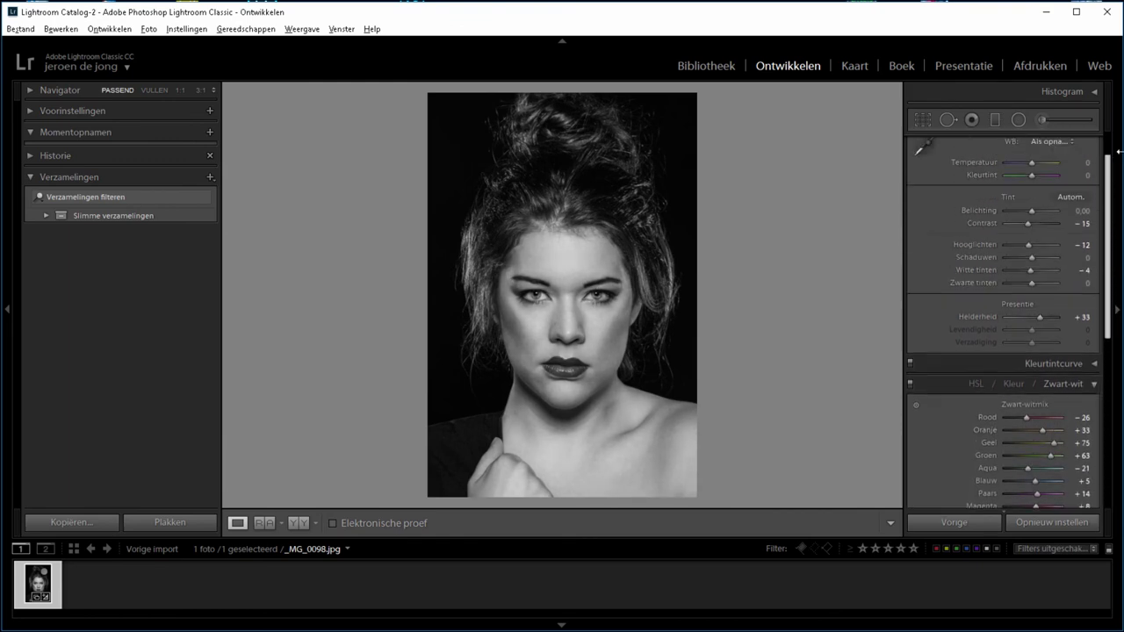